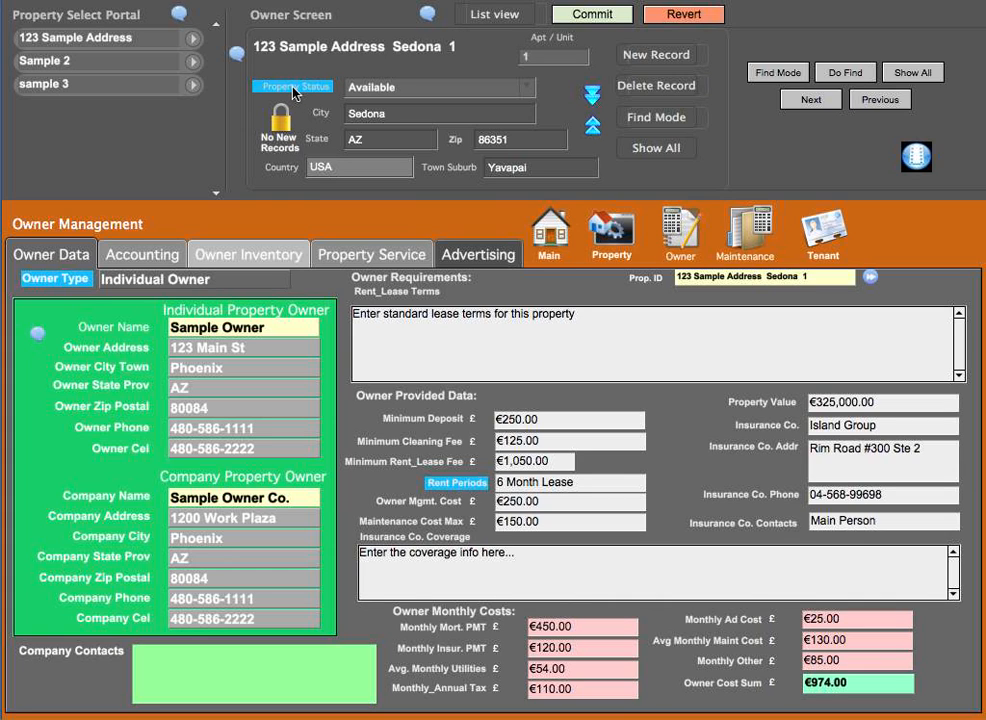
Look through the Property Status choices for the Sedona property on the Owner screen
{"action": "left_click", "coordinate": [529, 91]}
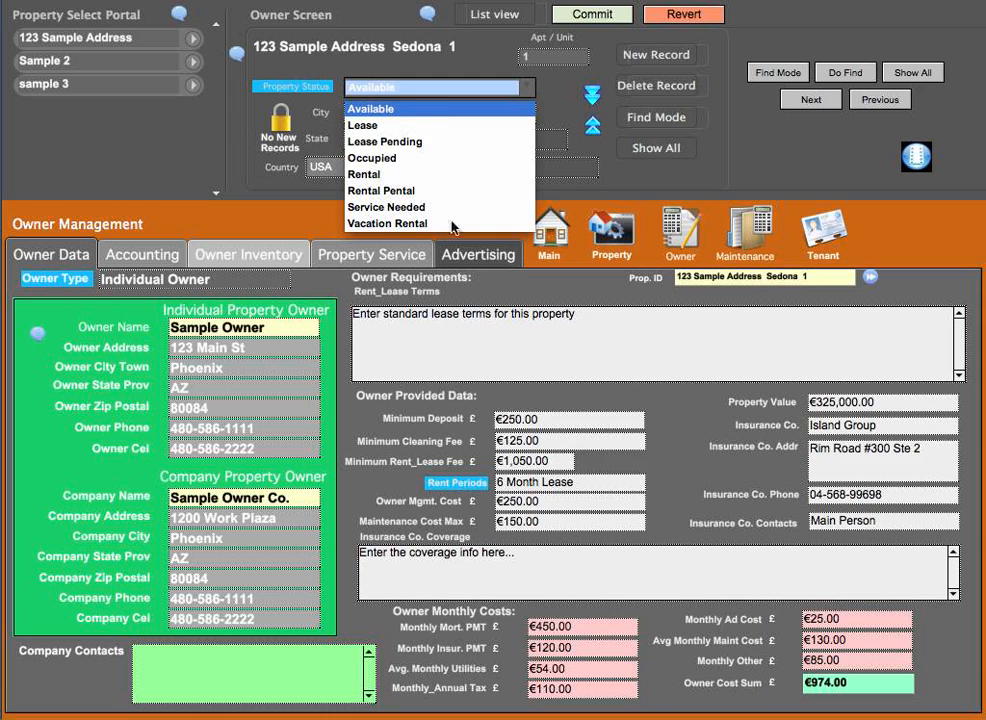
{"action": "left_click", "coordinate": [311, 76]}
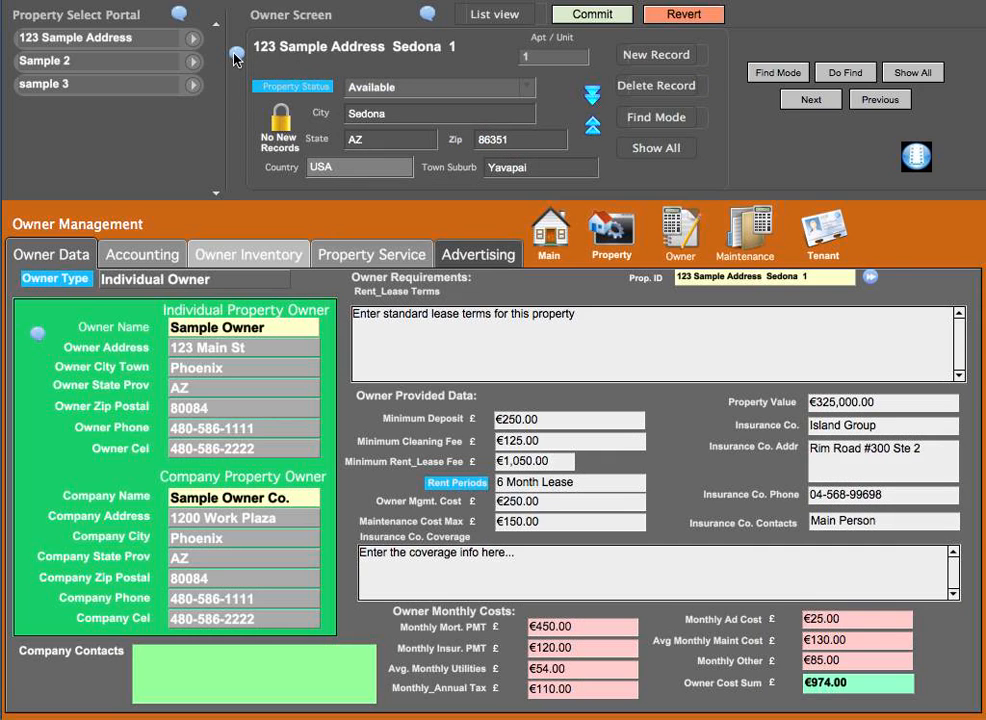
{"action": "mouse_move", "coordinate": [237, 59]}
Show the property listing from the Property screen and open the Sedona property's record from it
{"action": "left_click", "coordinate": [613, 230]}
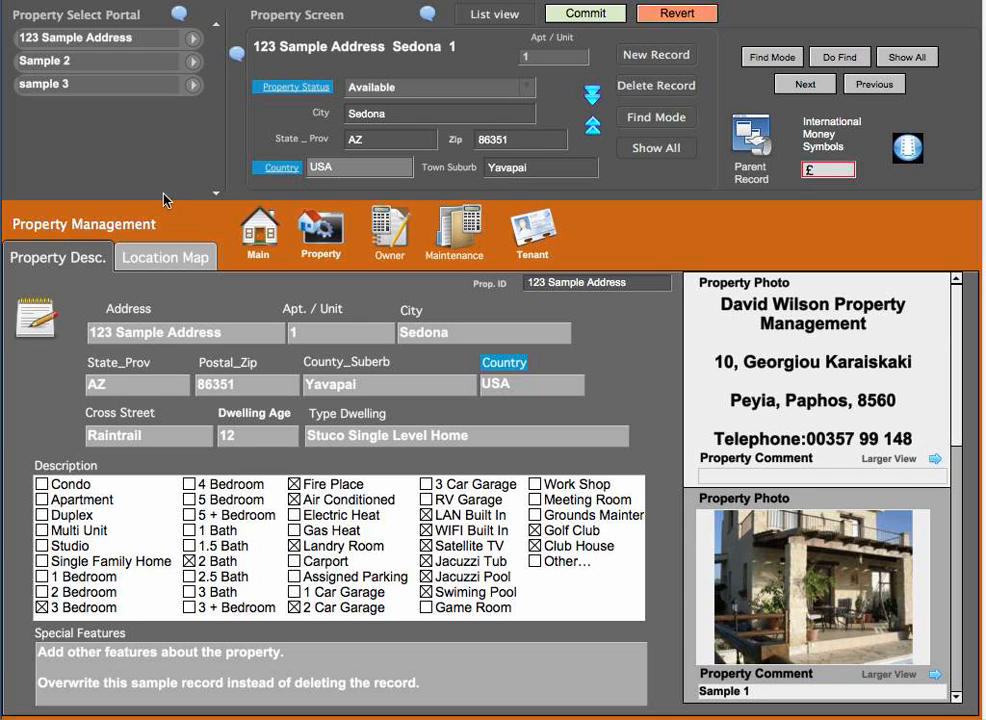
{"action": "left_click", "coordinate": [488, 20]}
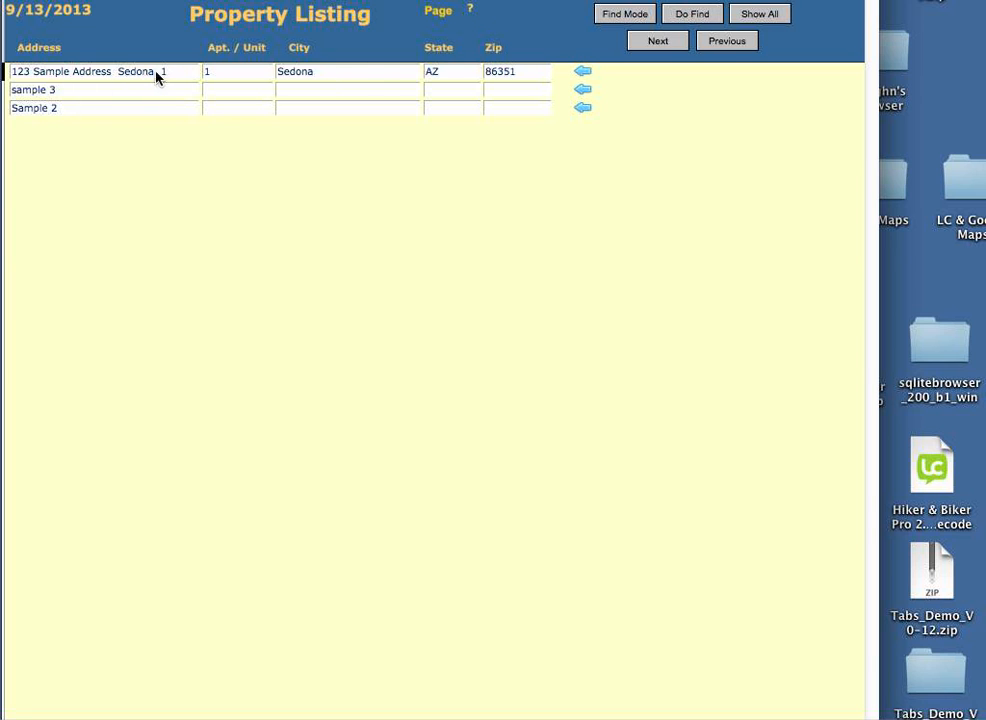
{"action": "left_click", "coordinate": [581, 78]}
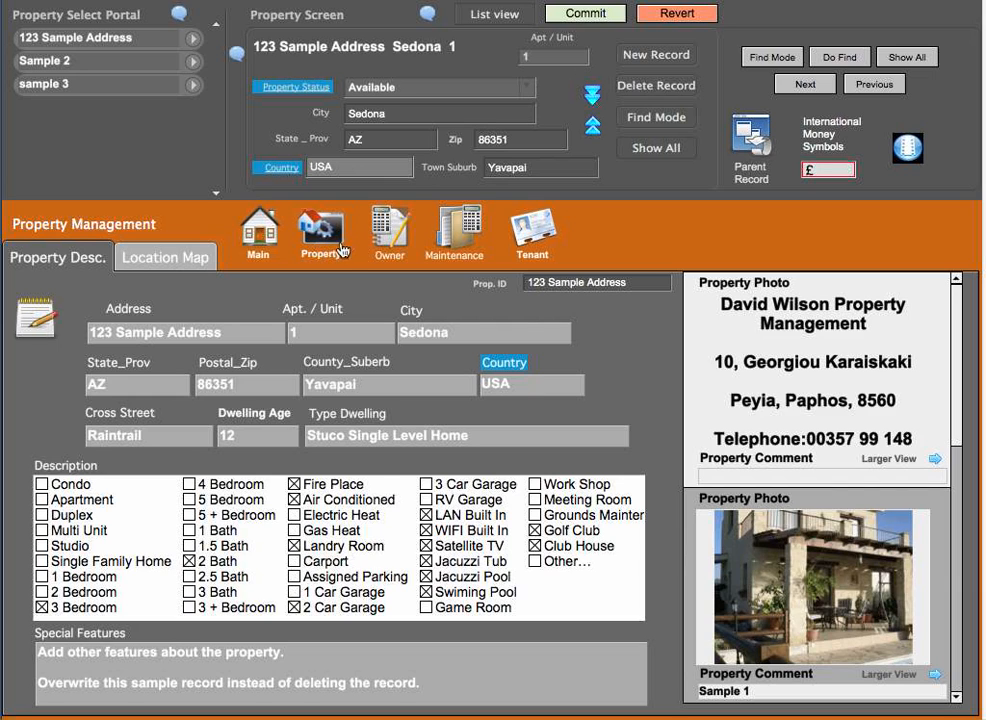
Show the owner account listing from the Owner screen and open the Sedona property's owner record from it
{"action": "left_click", "coordinate": [388, 234]}
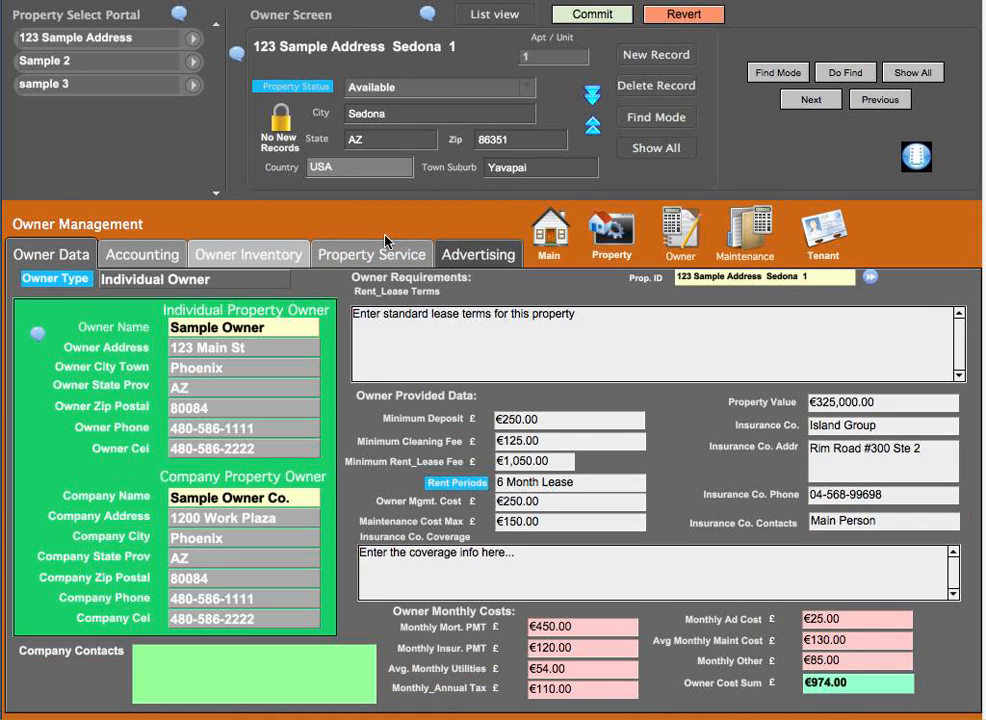
{"action": "left_click", "coordinate": [488, 22]}
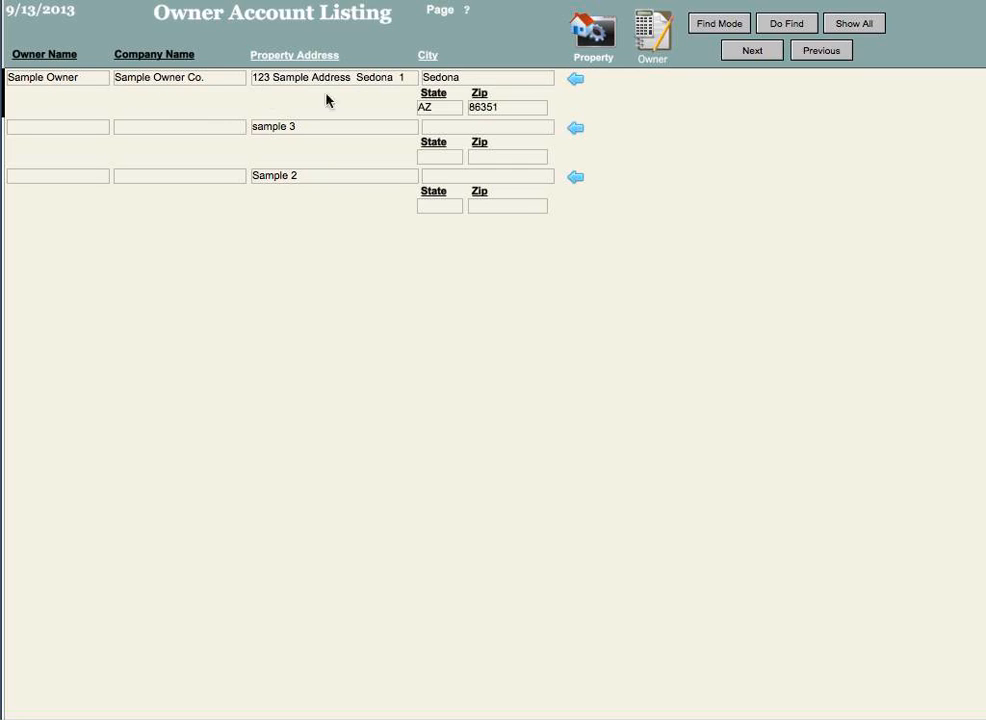
{"action": "left_click", "coordinate": [574, 82]}
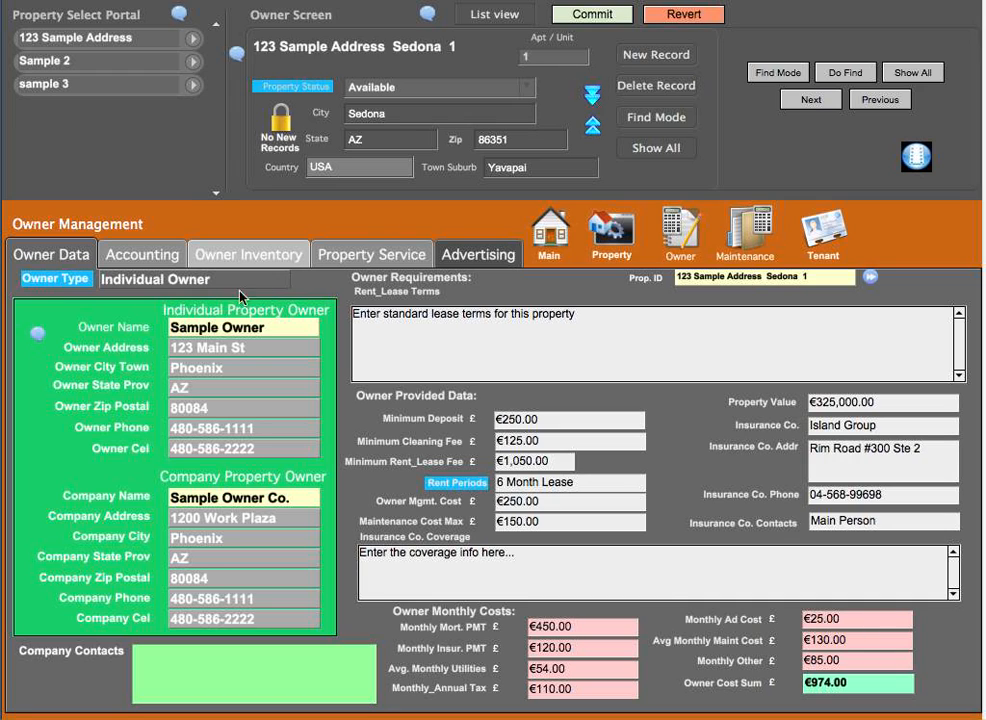
Look at the owner's Accounting section, and return to Owner Data to examine the Owner Name and Company Name fields
{"action": "left_click", "coordinate": [145, 257]}
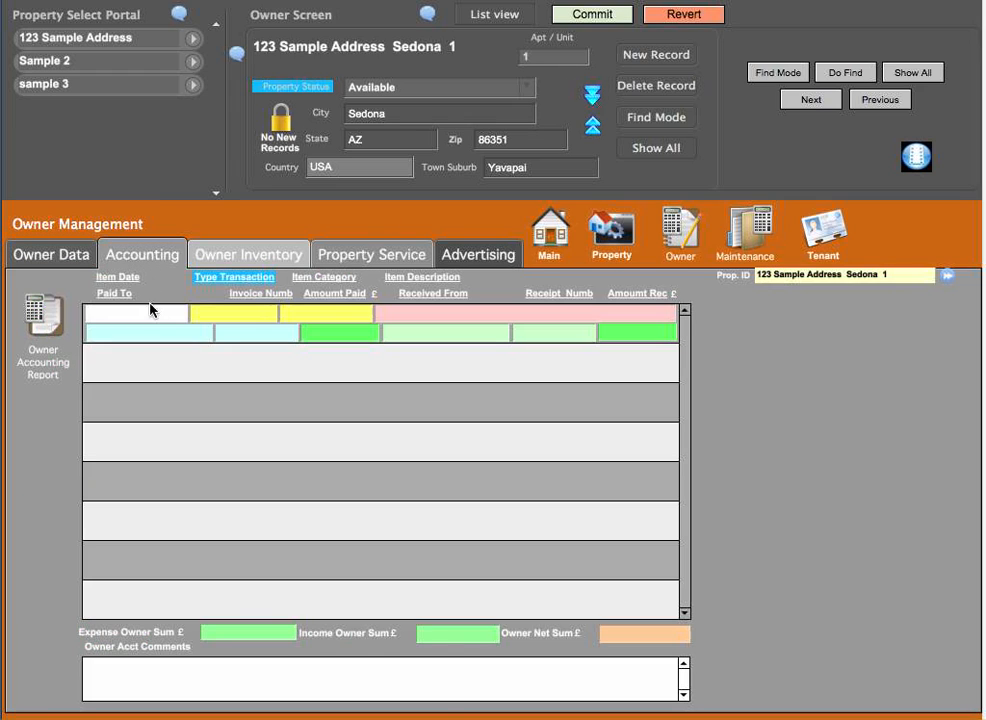
{"action": "left_click", "coordinate": [75, 254]}
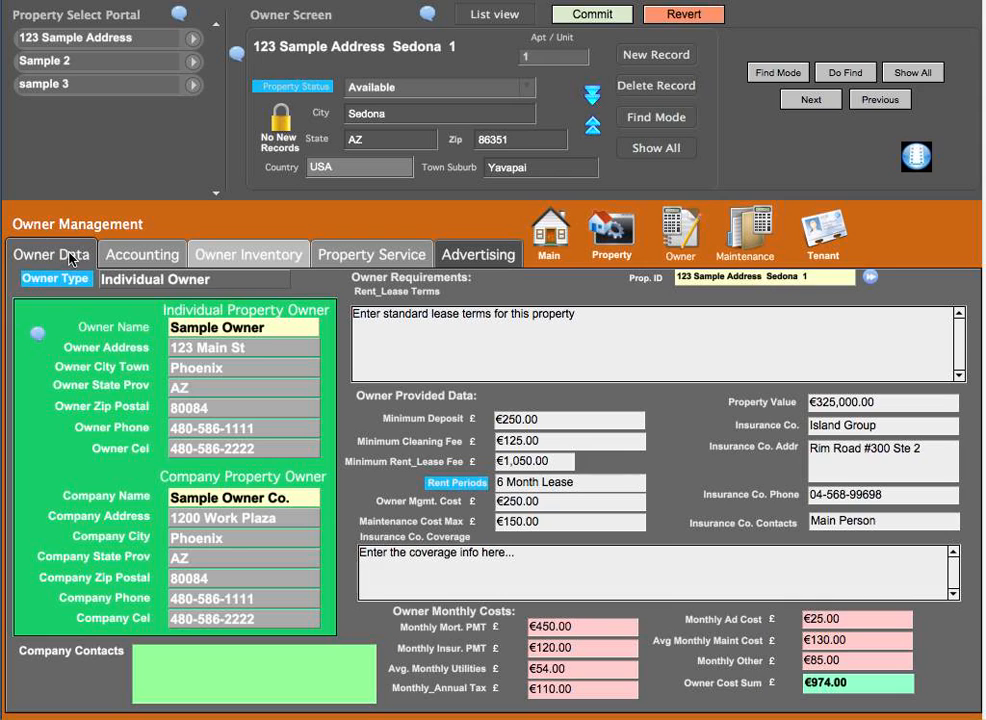
{"action": "left_click", "coordinate": [192, 333]}
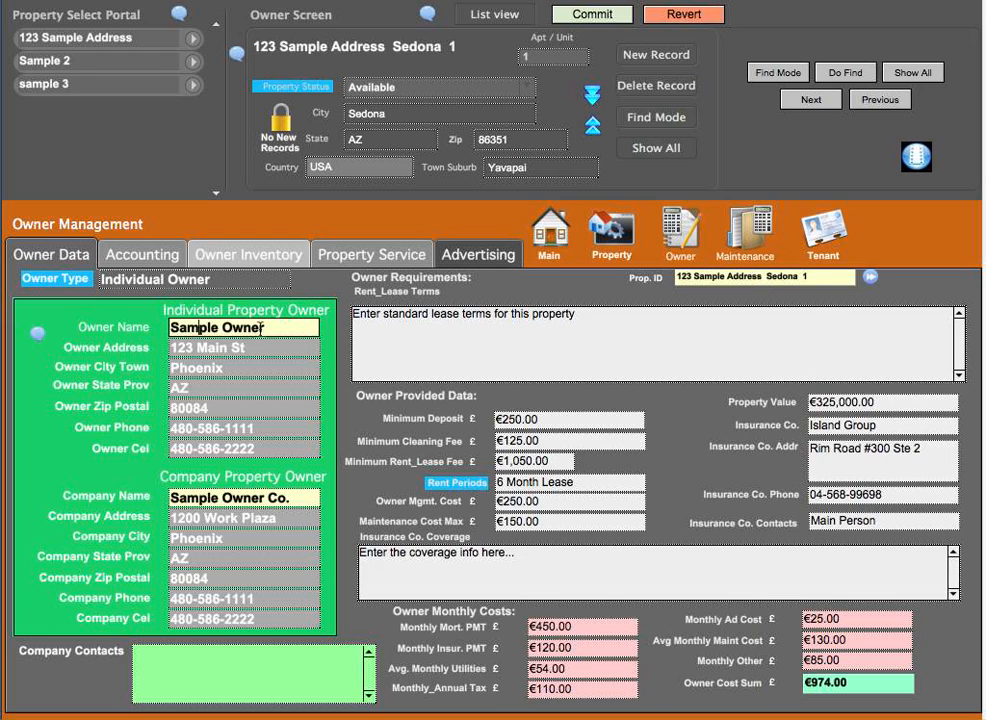
{"action": "left_click", "coordinate": [216, 497]}
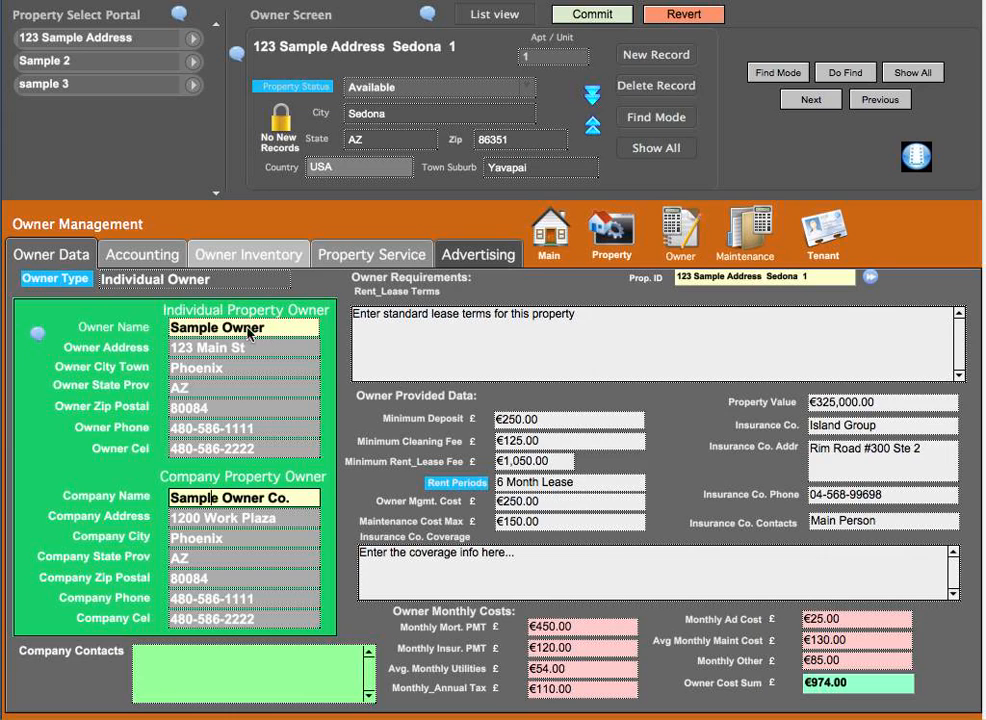
Examine the Owner Type choices and the Owner Name field in the Owner Data section
{"action": "left_click", "coordinate": [183, 285]}
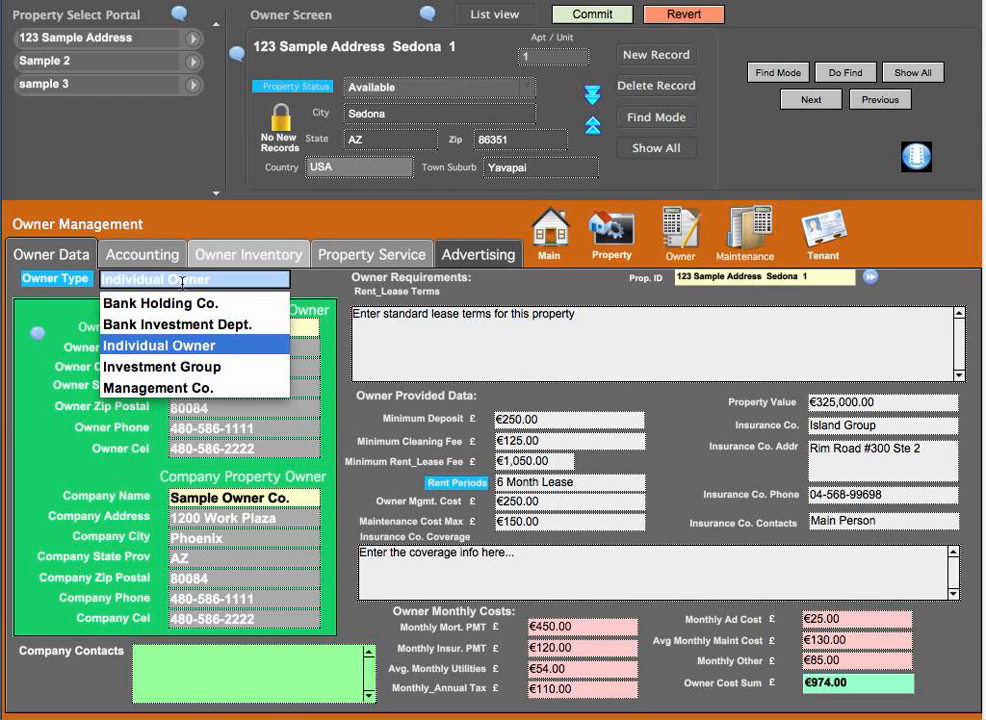
{"action": "left_click", "coordinate": [68, 341]}
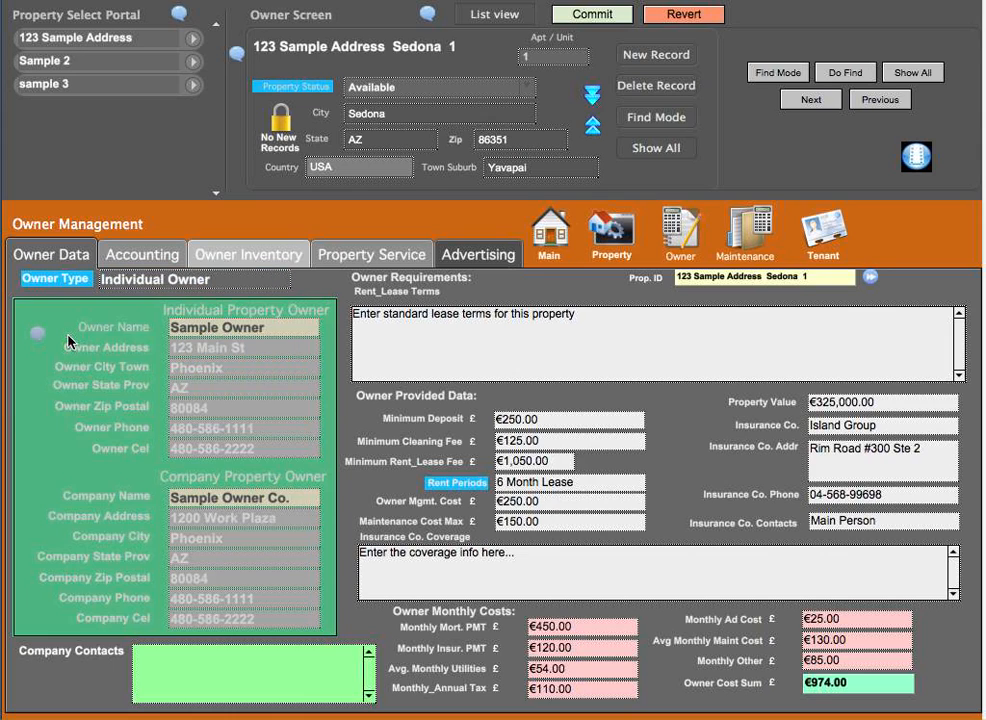
{"action": "left_click", "coordinate": [199, 328]}
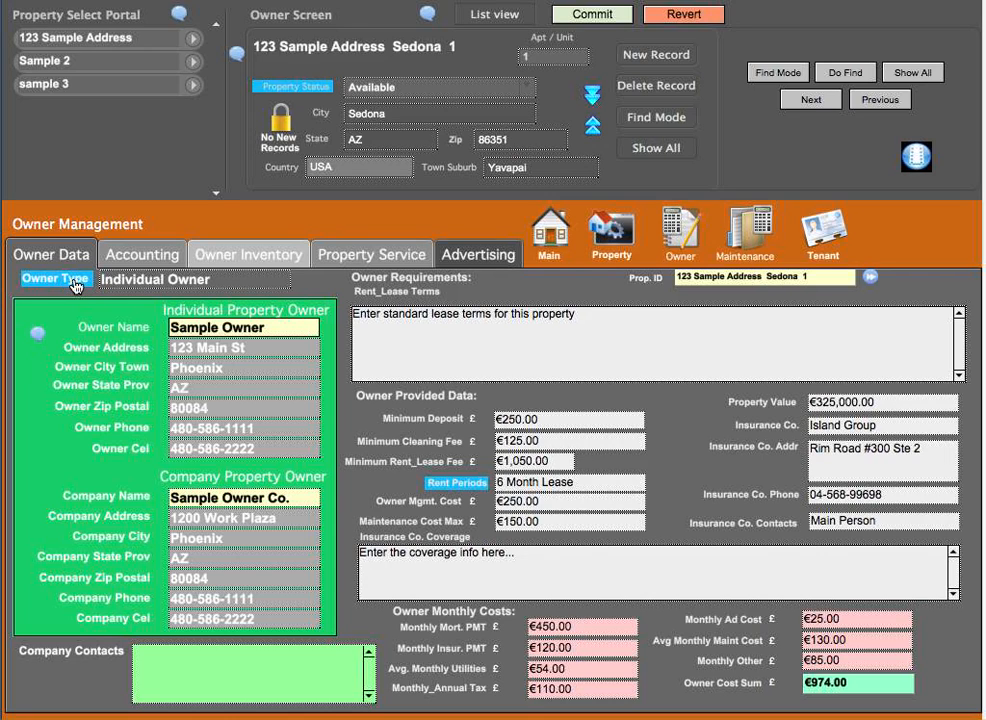
{"action": "left_click", "coordinate": [219, 284]}
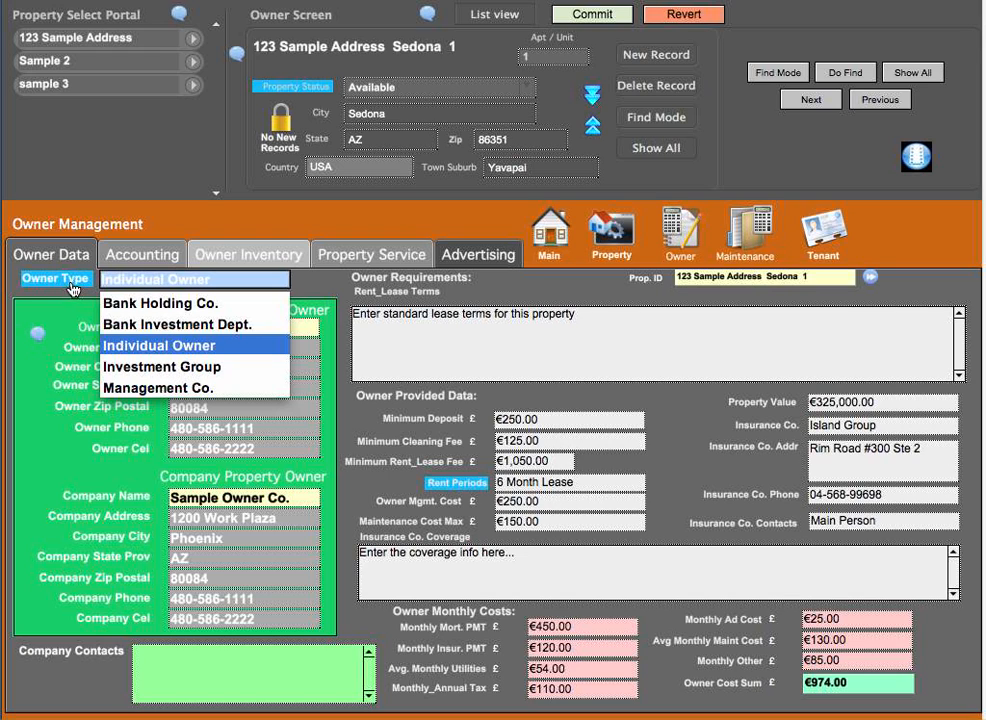
{"action": "left_click", "coordinate": [317, 292]}
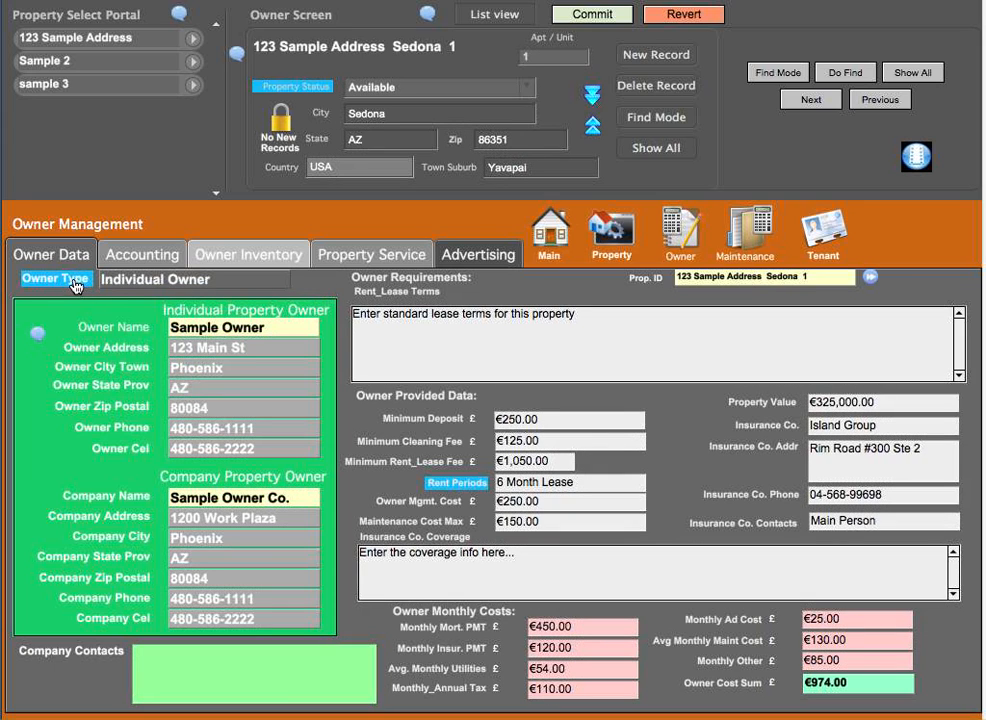
View the Owner Rental Period List, and return to the owner record to examine the Company Contacts and Owner Phone fields
{"action": "left_click", "coordinate": [452, 486]}
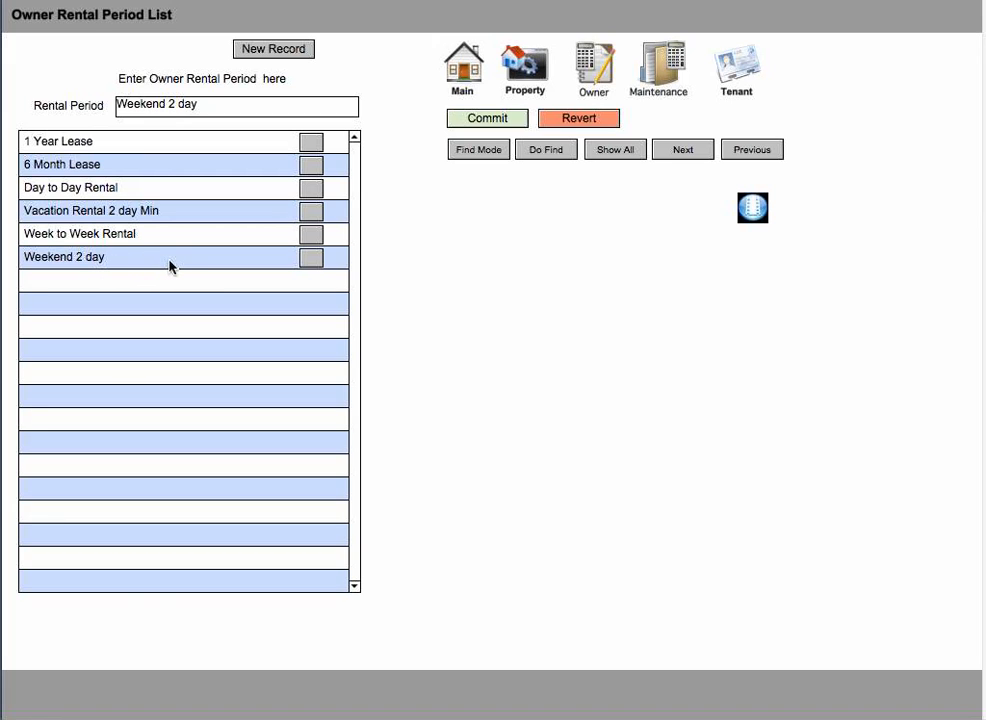
{"action": "left_click", "coordinate": [593, 80]}
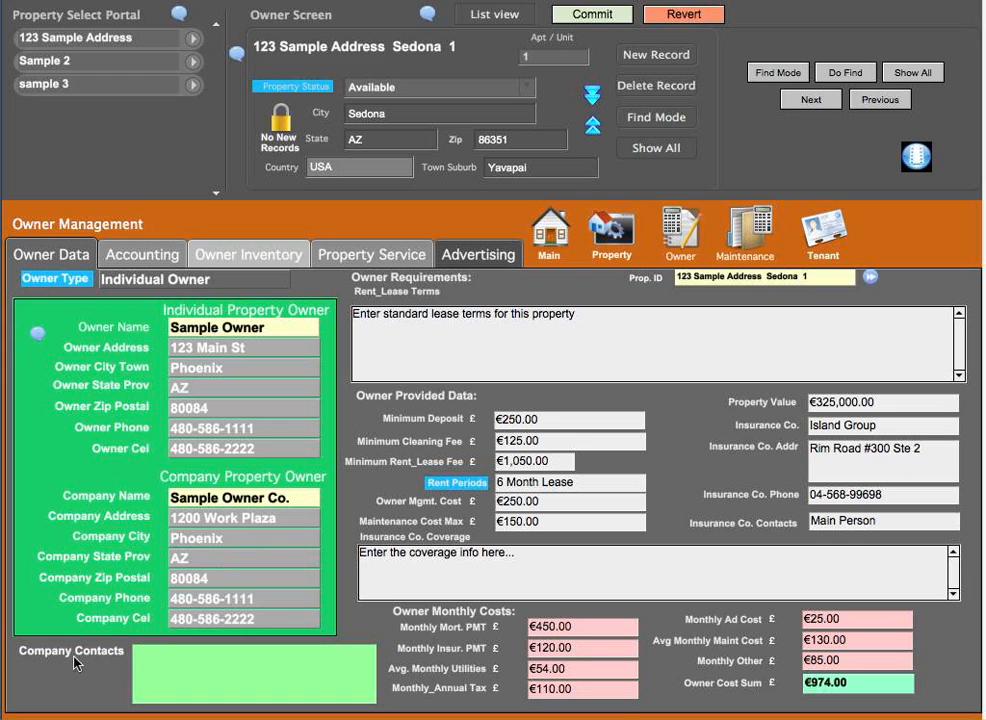
{"action": "left_click", "coordinate": [186, 668]}
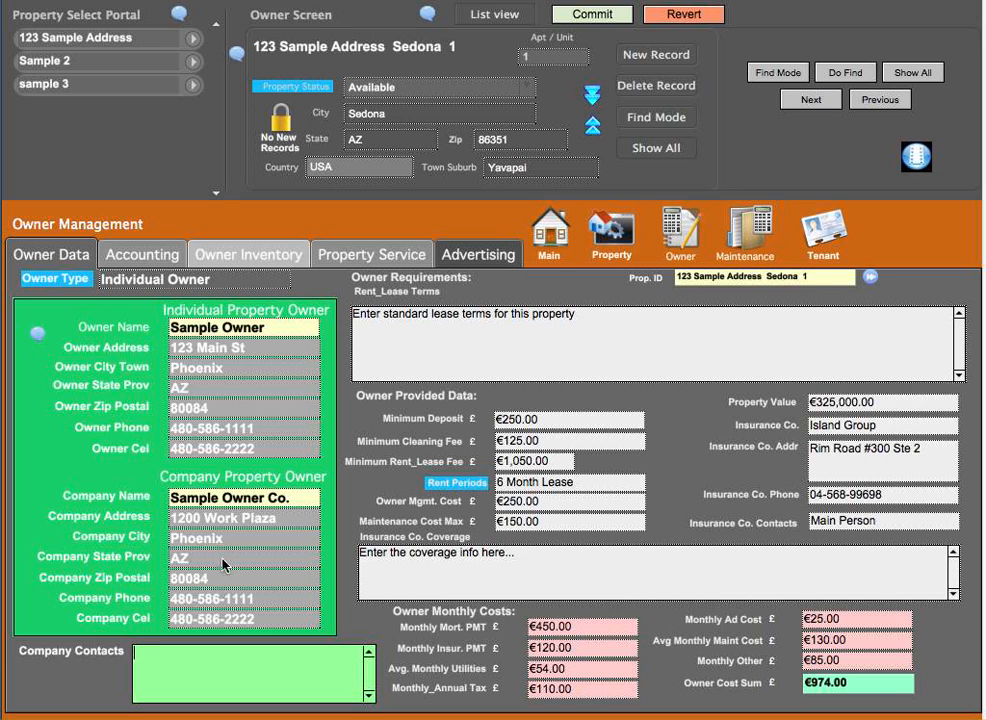
{"action": "left_click", "coordinate": [234, 424]}
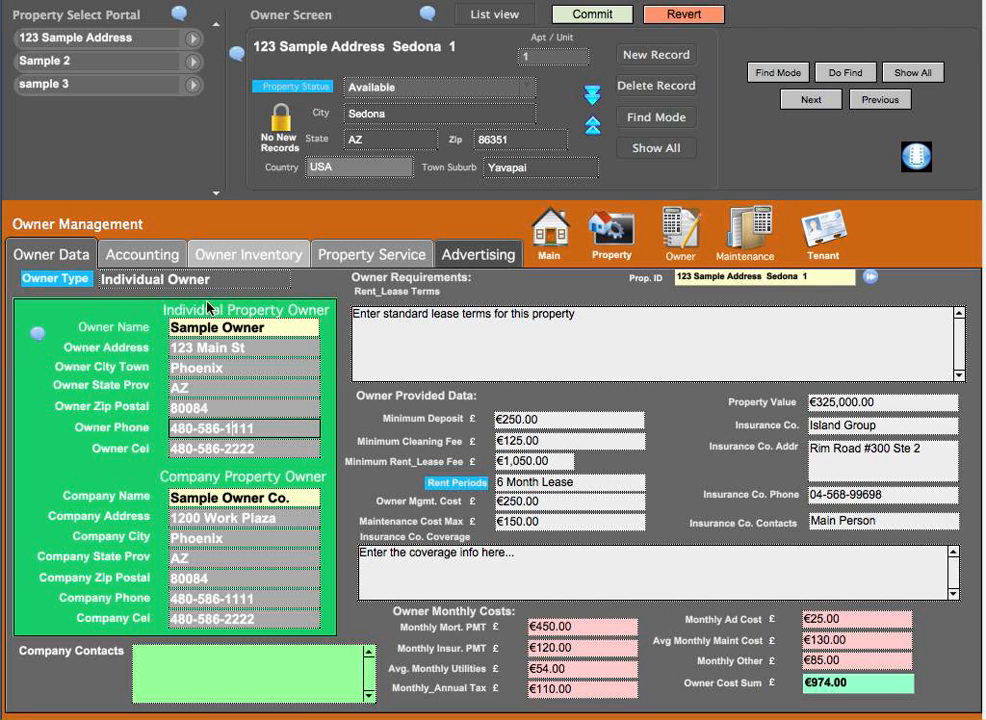
Examine the owner's Accounting ledger and the Owner Inventory list of owner-provided furnishings
{"action": "left_click", "coordinate": [146, 254]}
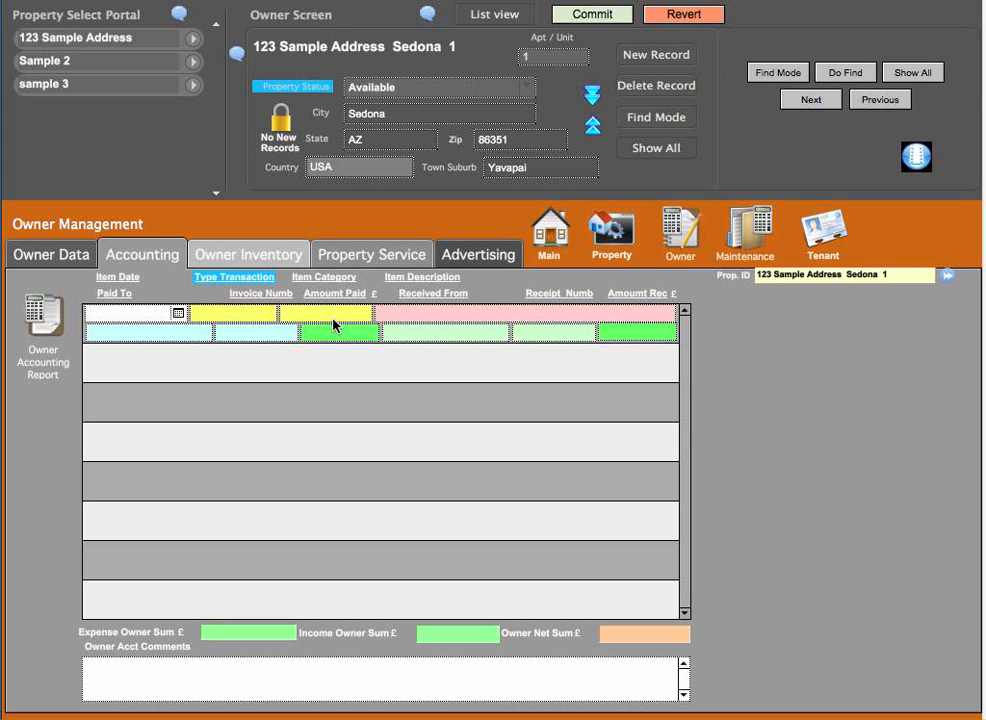
{"action": "left_click", "coordinate": [265, 256]}
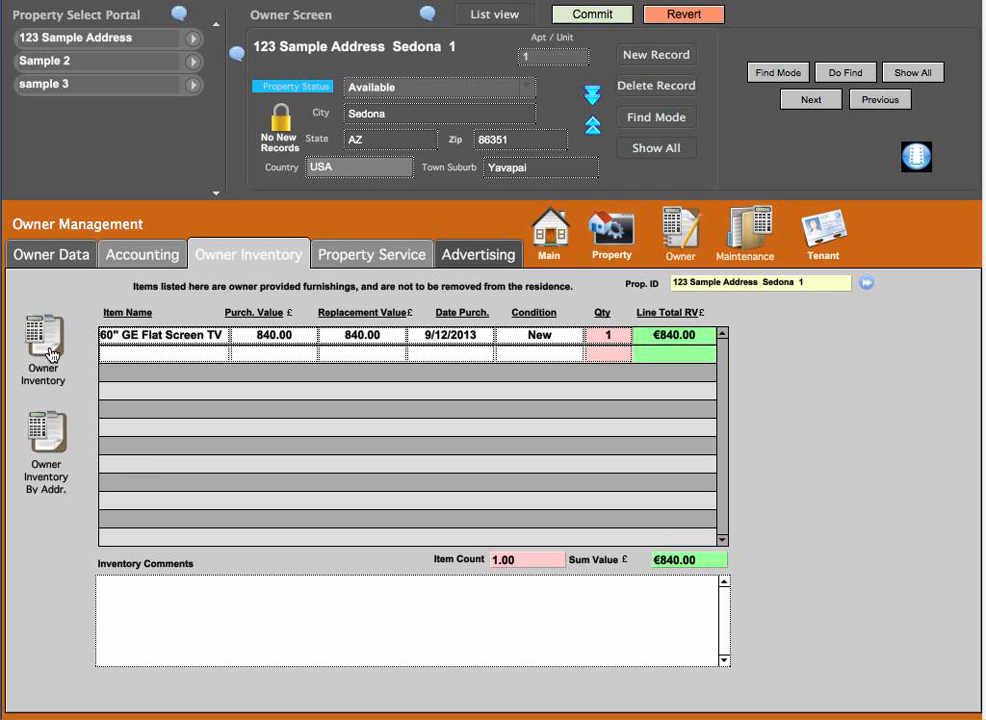
Examine the Property Service records, including the Charge To and Serv. Status choices for the sink leak repair
{"action": "left_click", "coordinate": [390, 262]}
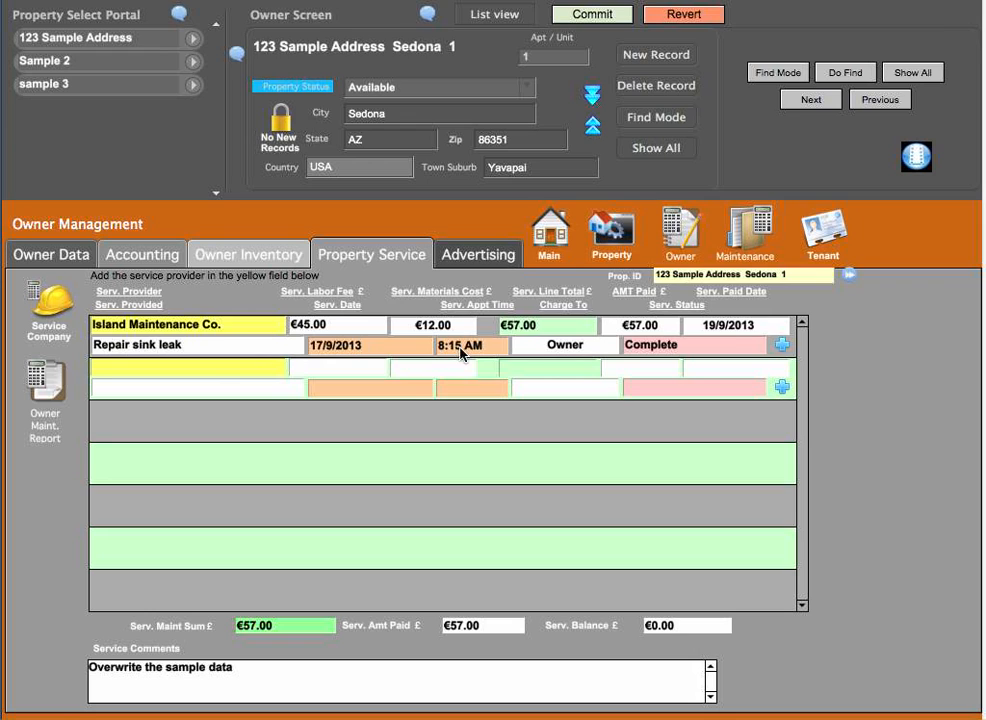
{"action": "left_click", "coordinate": [550, 345]}
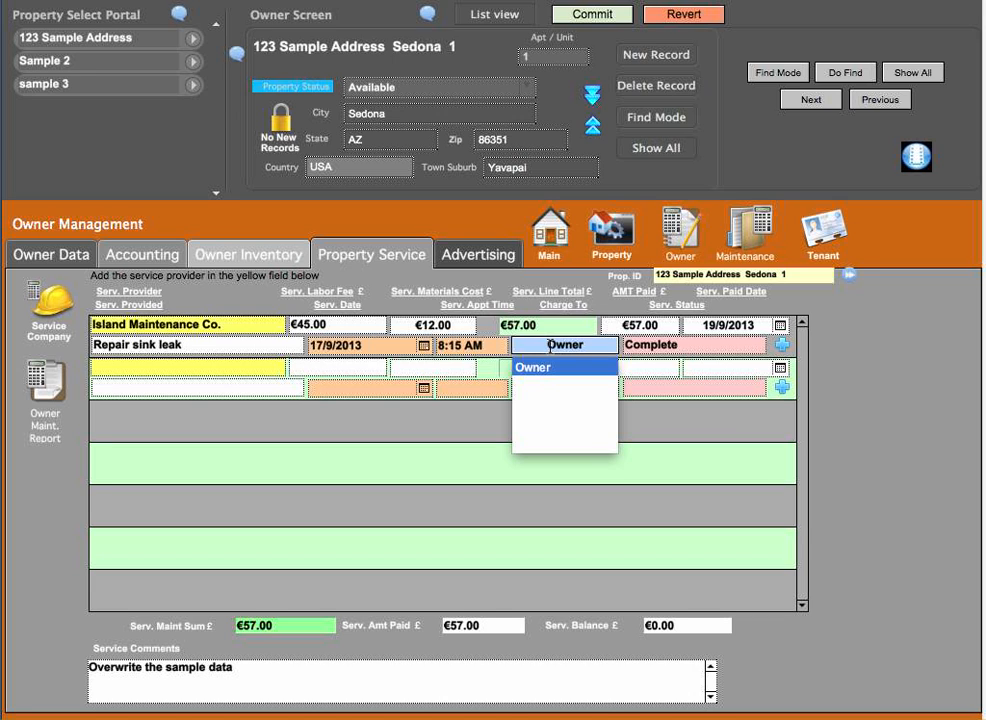
{"action": "left_click", "coordinate": [648, 346]}
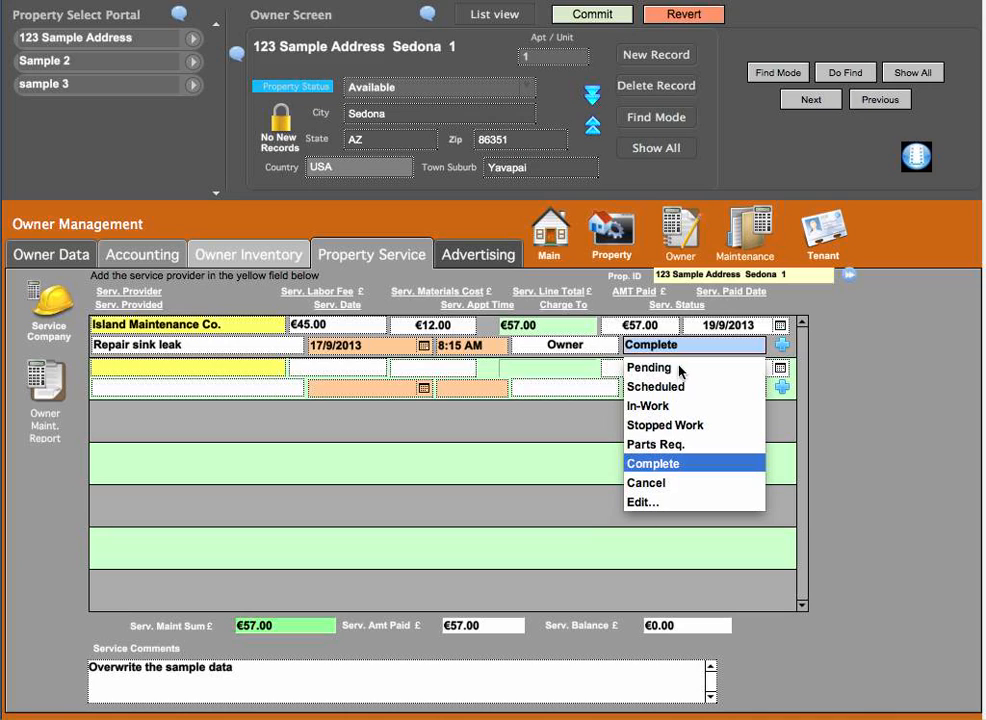
{"action": "left_click", "coordinate": [838, 349]}
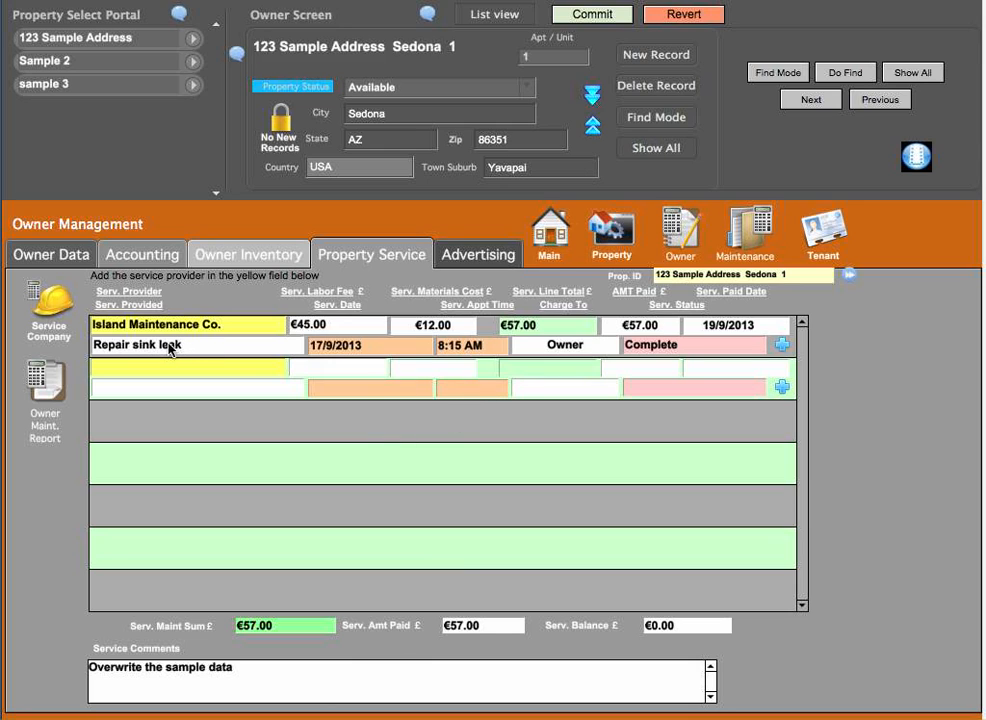
Examine the Advertising records and the property's Owner Portal record, returning to the Owner screen
{"action": "left_click", "coordinate": [474, 258]}
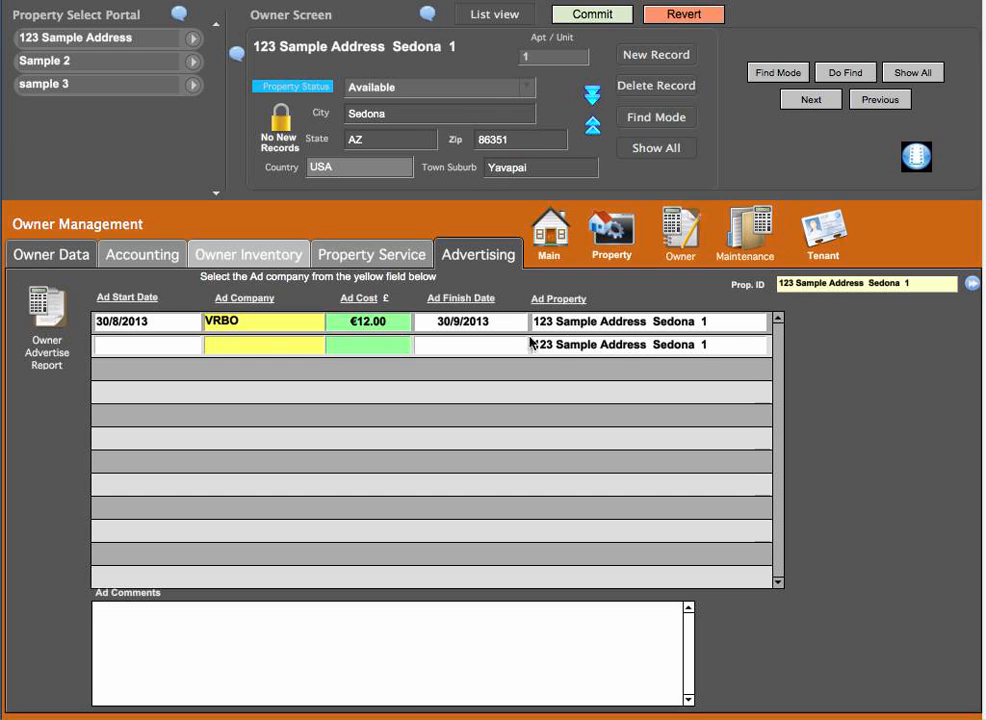
{"action": "left_click", "coordinate": [972, 287]}
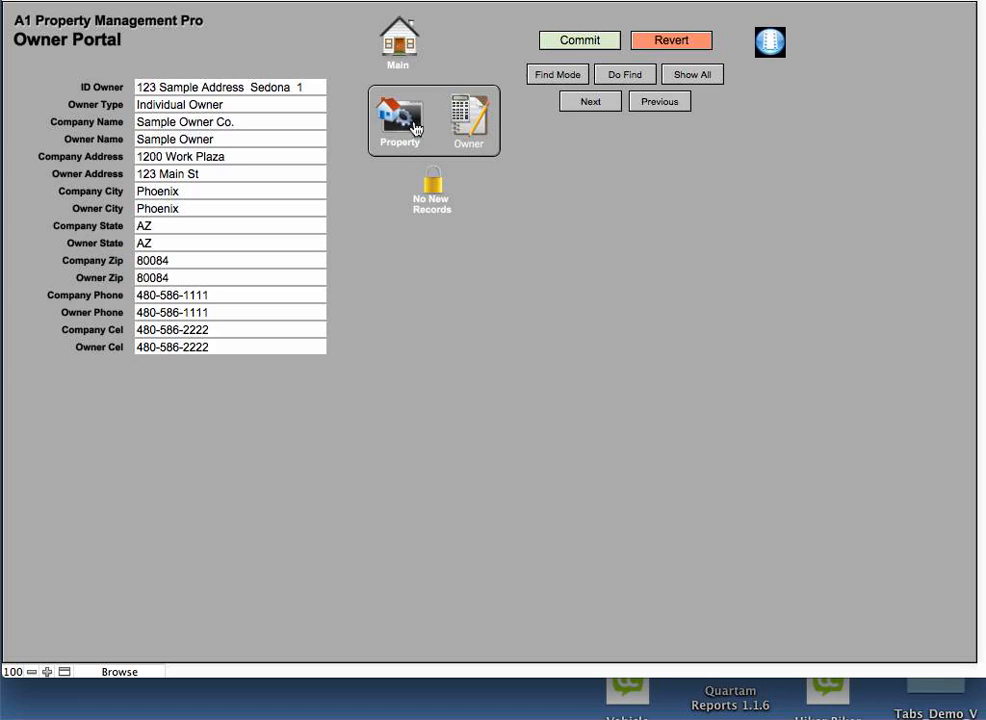
{"action": "left_click", "coordinate": [472, 122]}
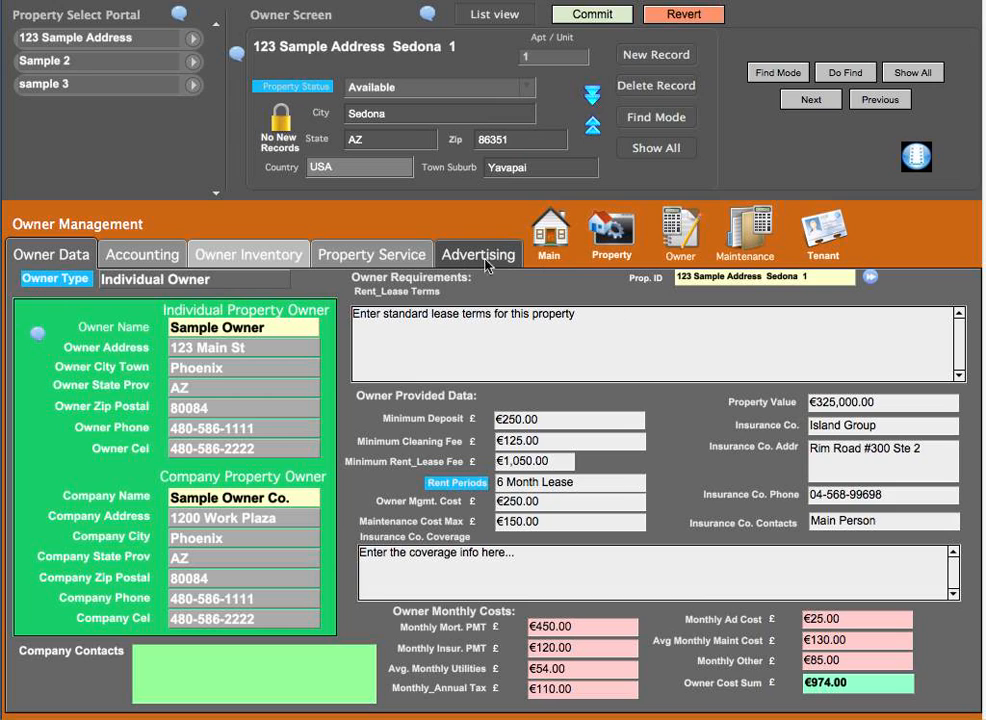
Revisit the Accounting section, and return to Owner Data to enter the Rent_Lease Terms field
{"action": "left_click", "coordinate": [165, 258]}
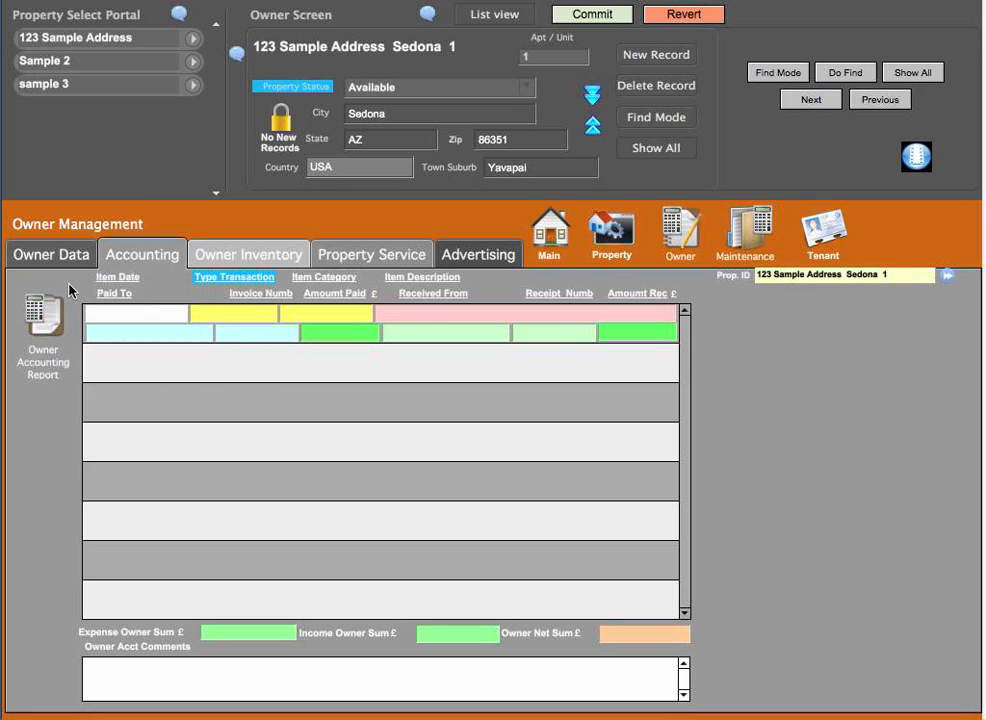
{"action": "left_click", "coordinate": [49, 254]}
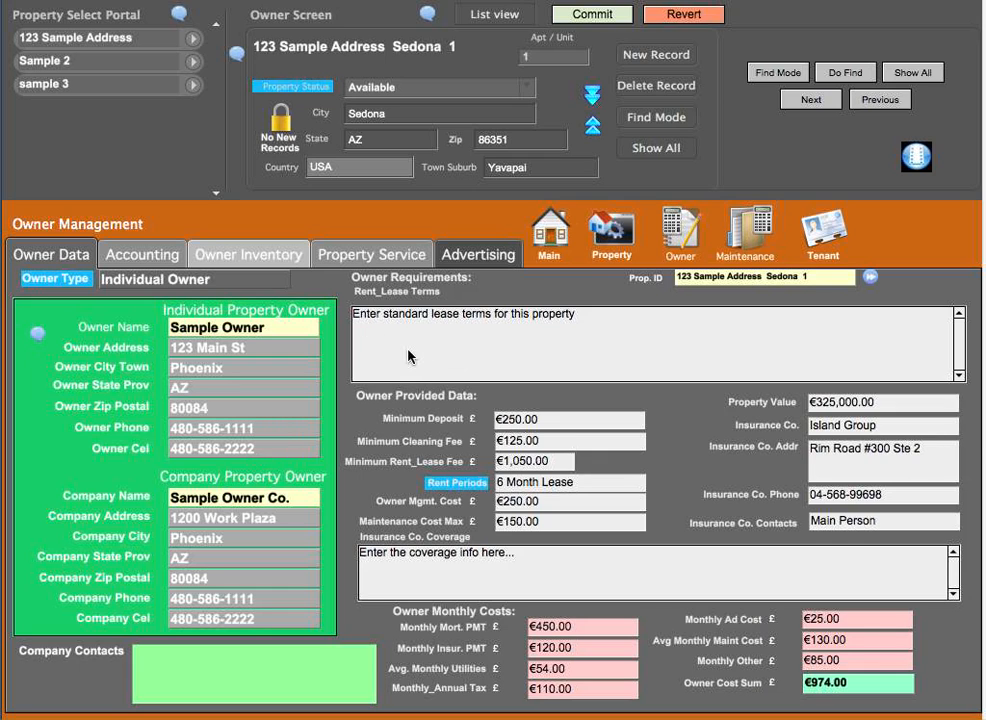
{"action": "left_click", "coordinate": [370, 336]}
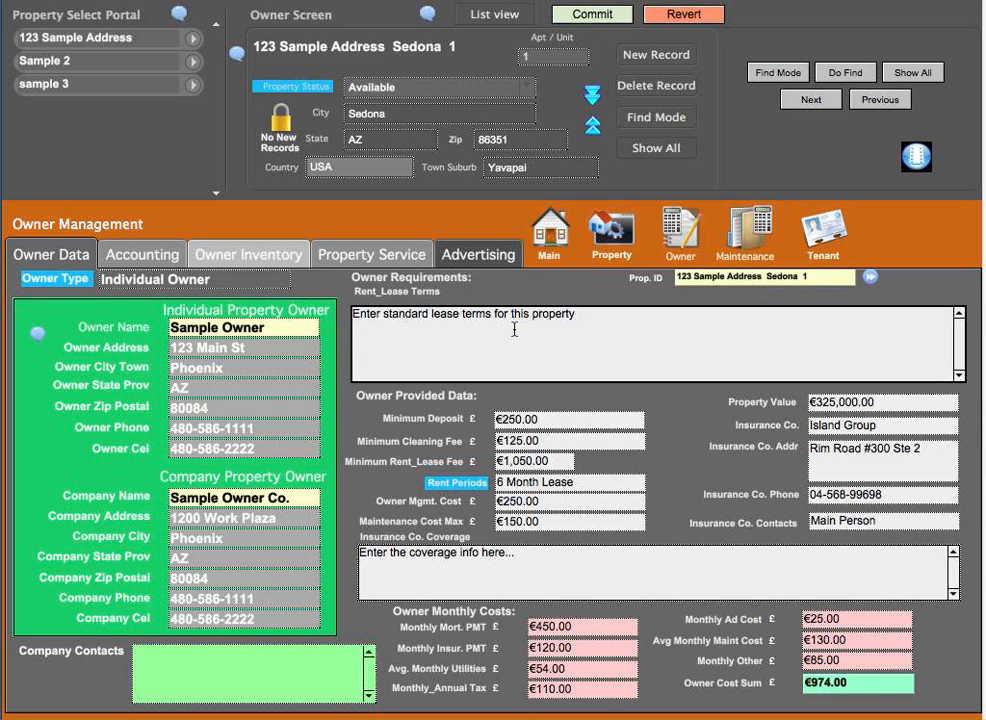